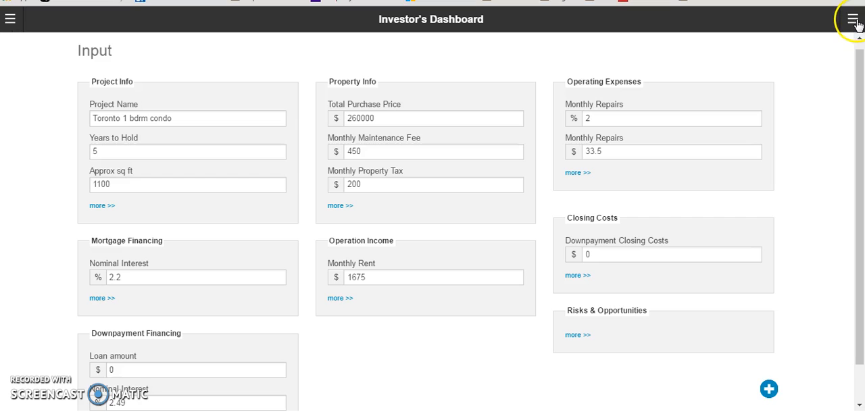
# Open the saved rental project "Toronto 1 bdrm condo" from the investment projects list
pyautogui.click(853, 20)
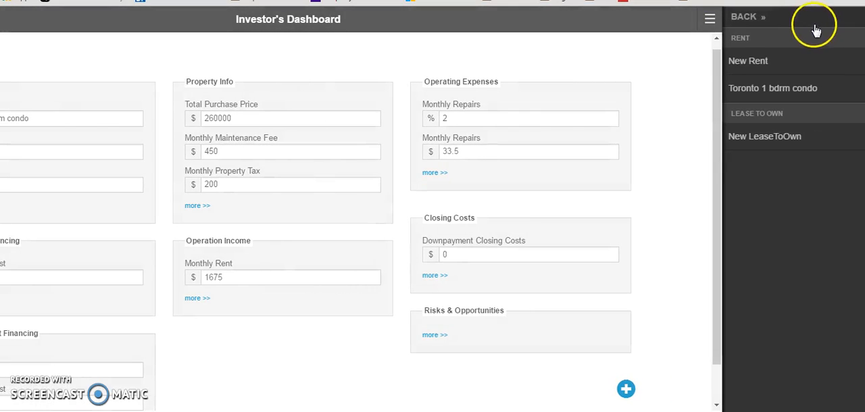
pyautogui.click(800, 26)
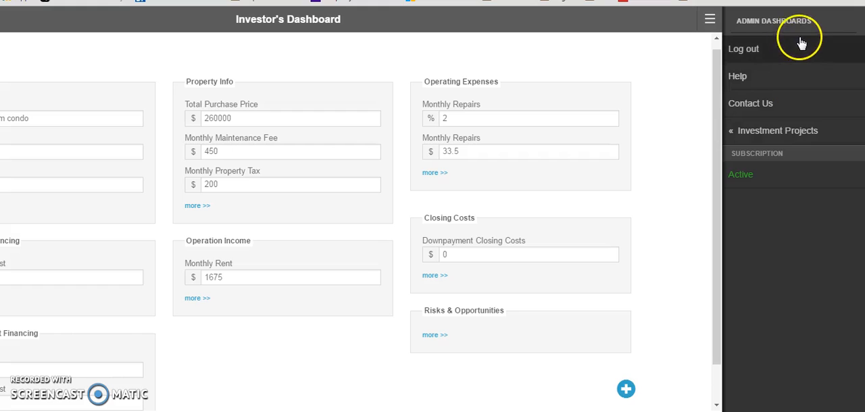
pyautogui.click(804, 135)
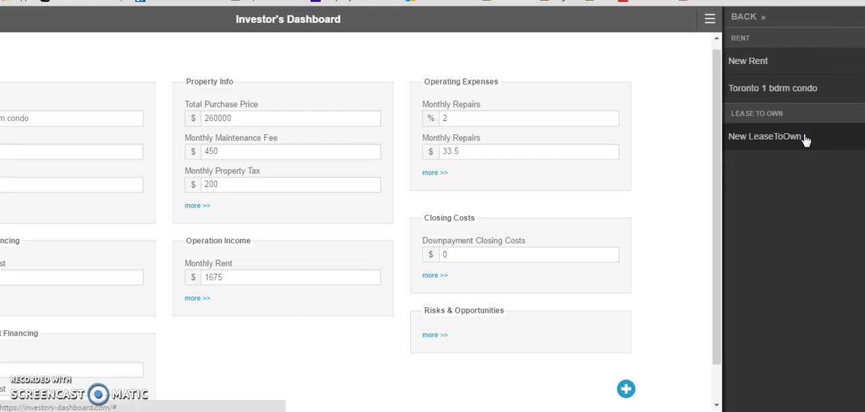
pyautogui.click(797, 91)
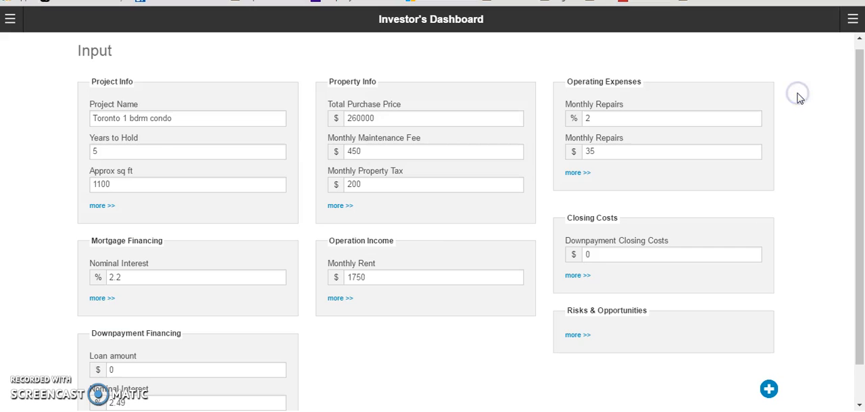
# Set the Monthly Repairs percentage in Operating Expenses to 3%
pyautogui.click(753, 118)
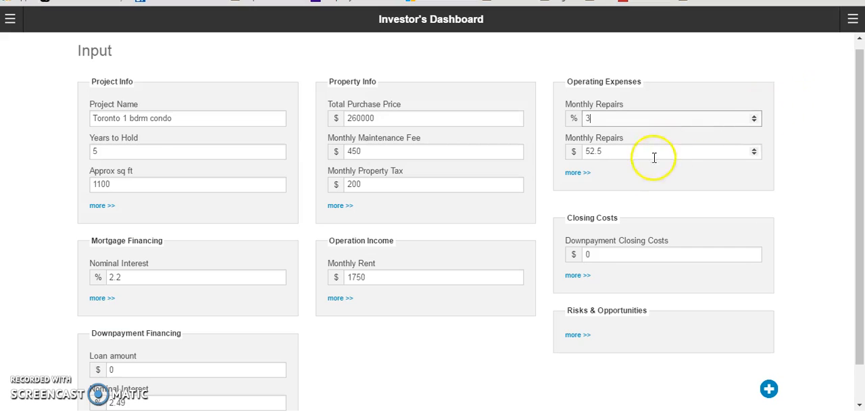
pyautogui.click(431, 257)
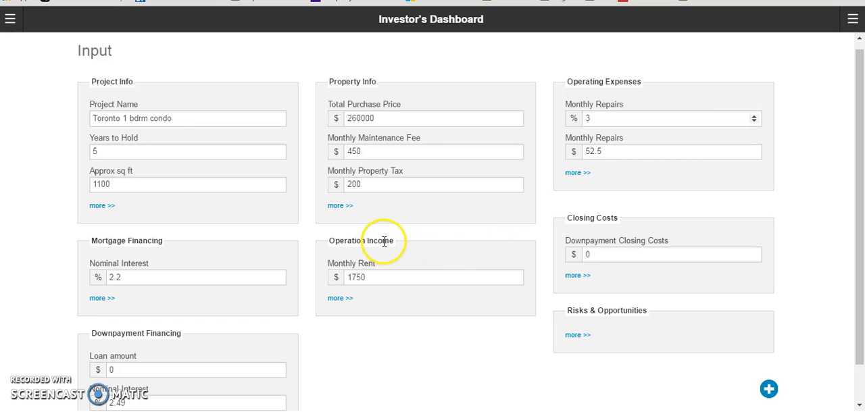
# Expand the Operation Income details, set the Monthly Rent to $1725, and collapse the section again
pyautogui.click(338, 299)
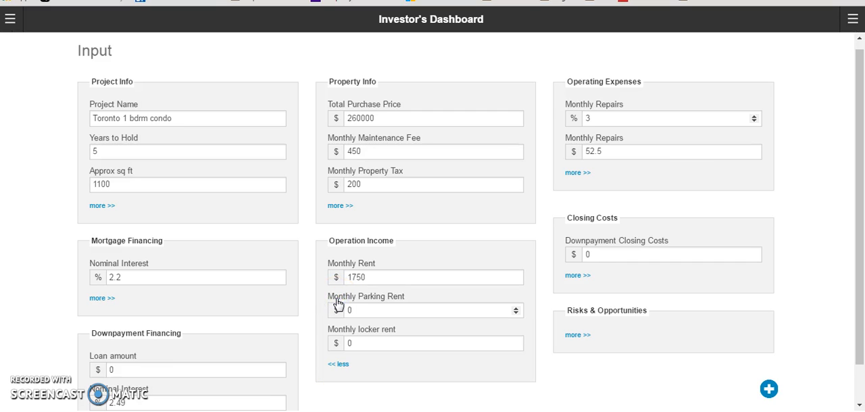
pyautogui.click(369, 278)
pyautogui.click(369, 279)
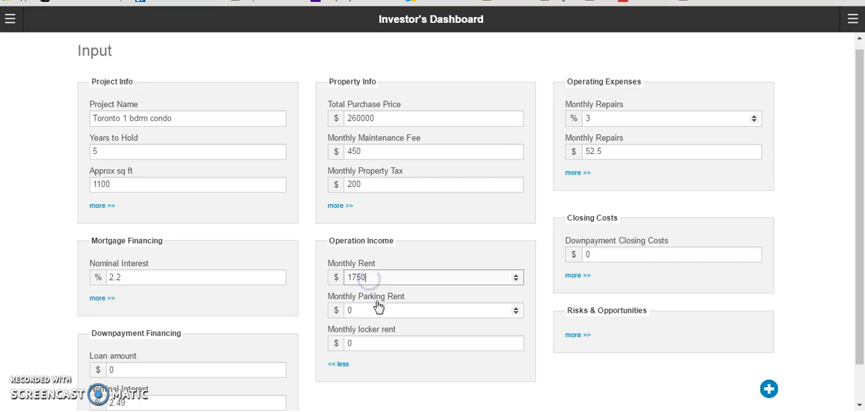
pyautogui.click(370, 311)
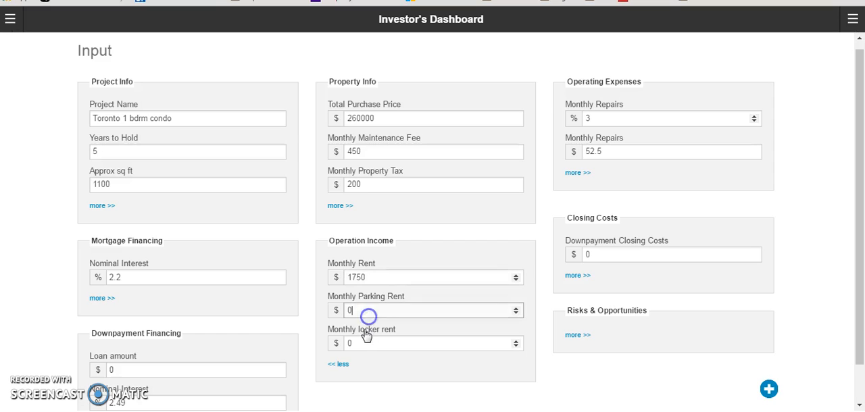
pyautogui.click(361, 343)
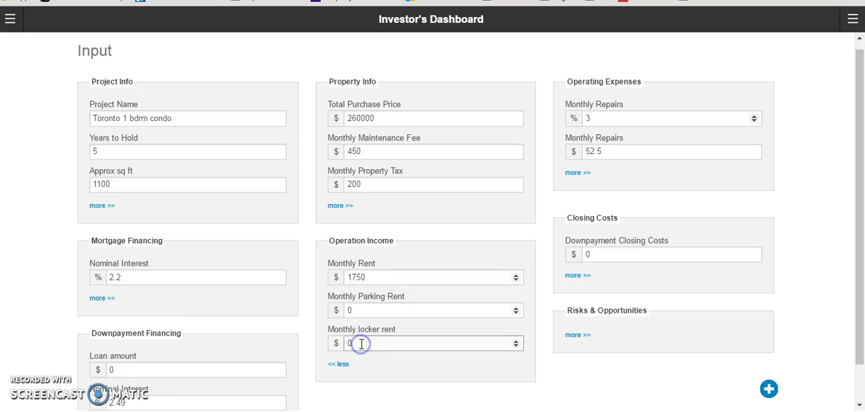
pyautogui.doubleClick(377, 276)
pyautogui.write('1')
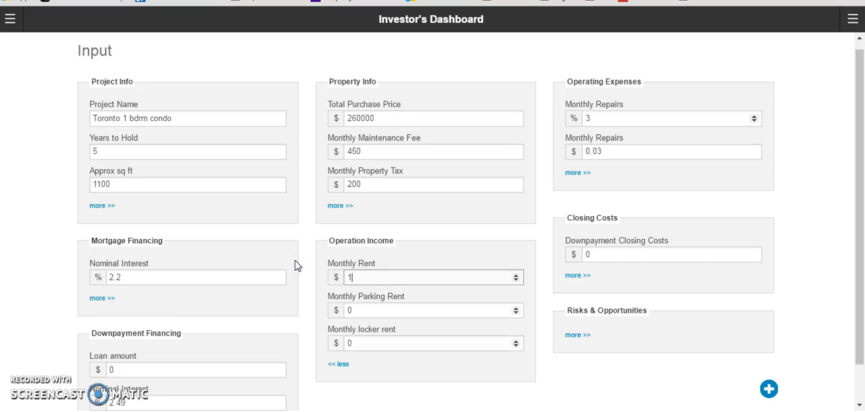
pyautogui.write('725')
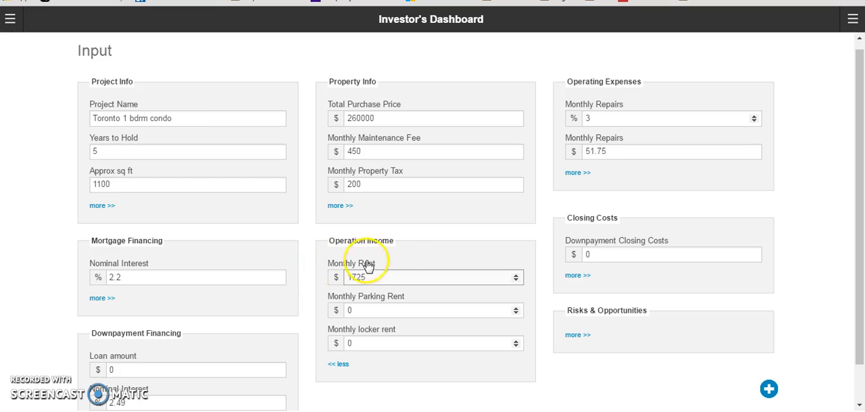
pyautogui.click(343, 366)
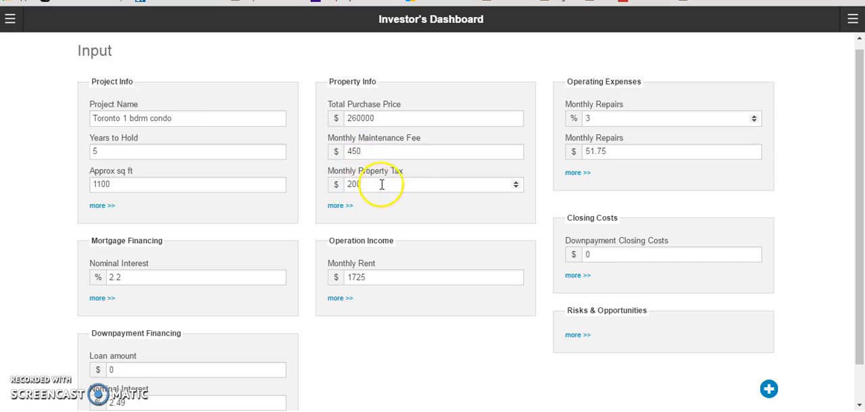
# Expand the Property Info and Operating Expenses details and set the Monthly Repairs percentage to 2%
pyautogui.click(341, 206)
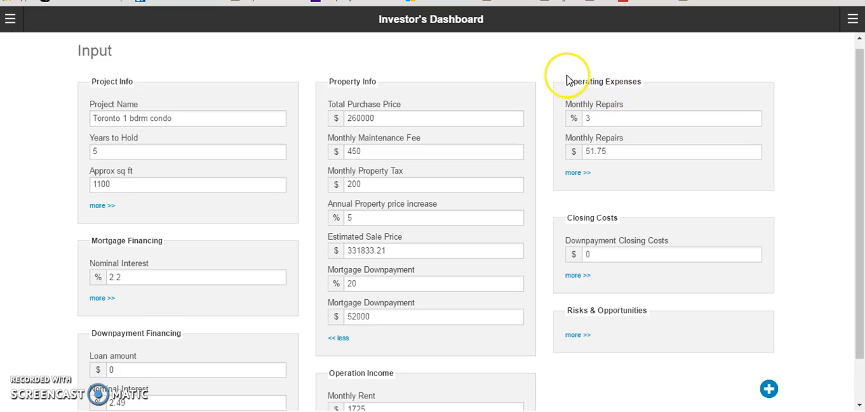
pyautogui.click(579, 177)
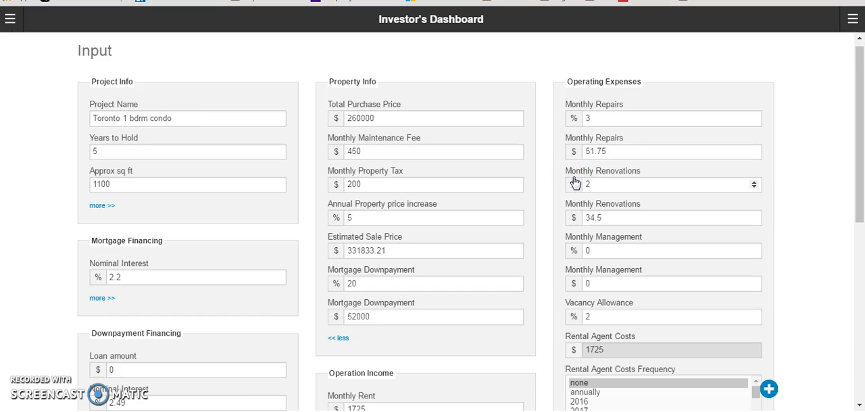
pyautogui.click(604, 117)
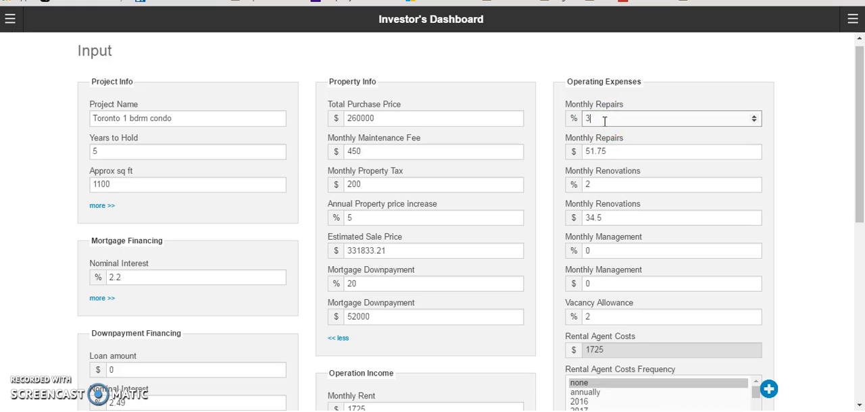
pyautogui.click(610, 150)
pyautogui.moveTo(593, 117); pyautogui.dragTo(561, 128)
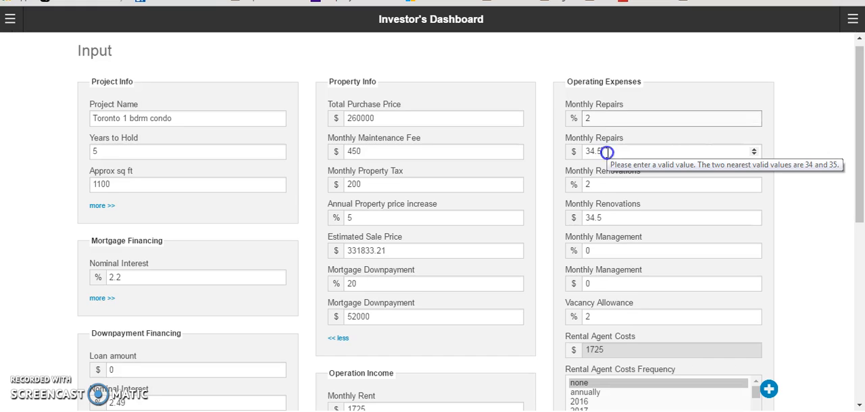
# Review the other Operating Expenses fields, from Monthly Renovations and Monthly Management down to Hurdle Rate
pyautogui.click(597, 184)
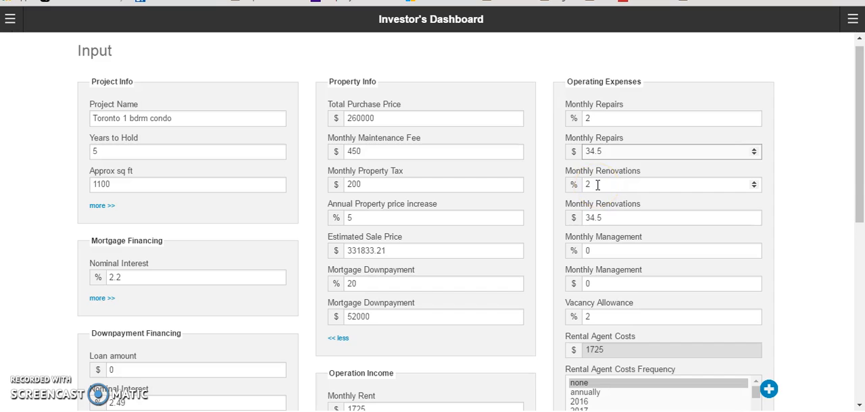
pyautogui.click(592, 249)
pyautogui.click(593, 250)
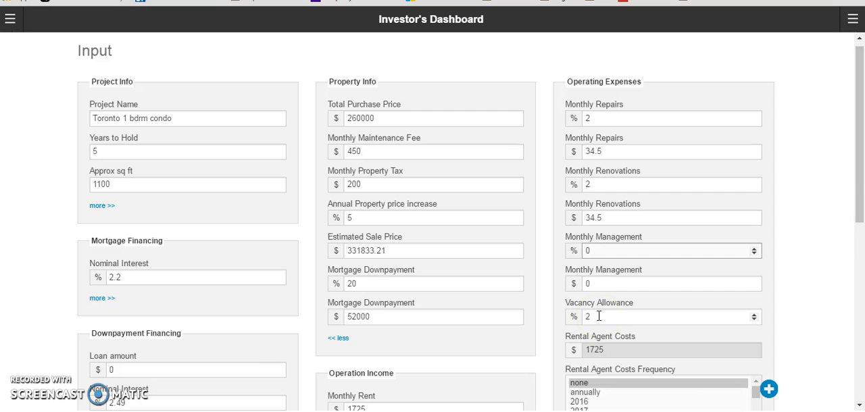
pyautogui.click(615, 347)
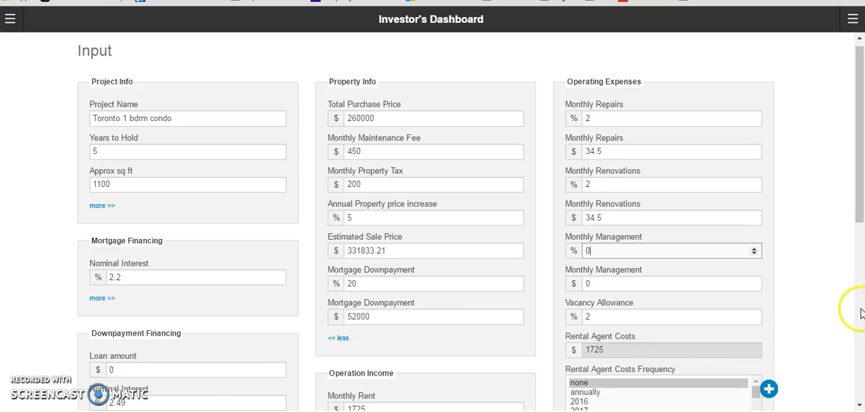
pyautogui.click(860, 231)
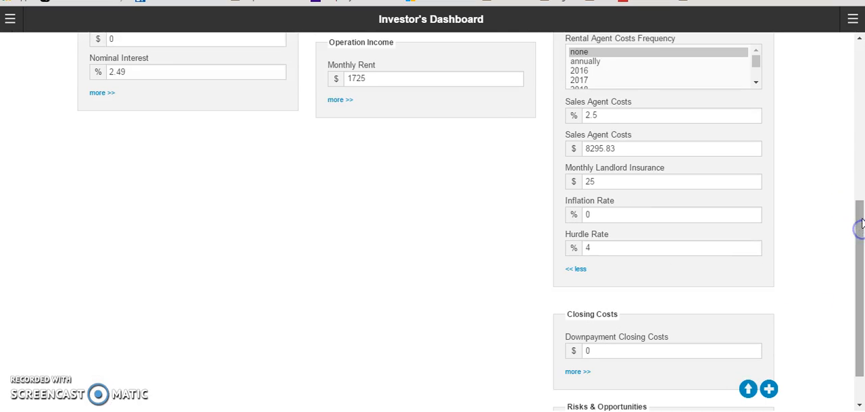
pyautogui.moveTo(858, 228); pyautogui.dragTo(851, 86)
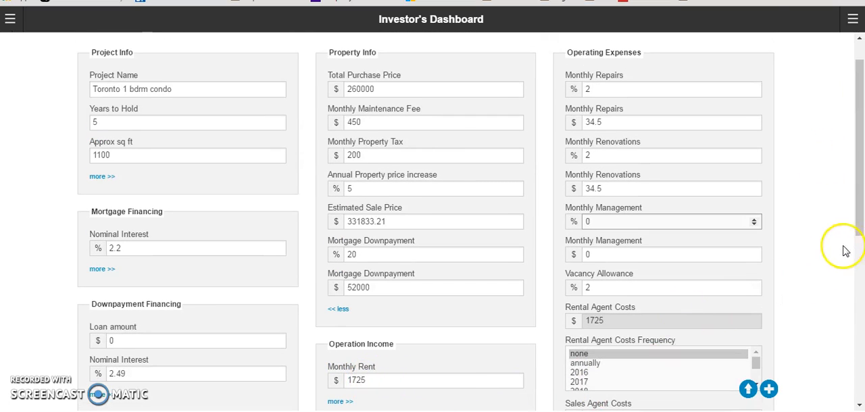
# Select both 2016 and 2019 as the Rental Agent Costs Frequency in Operating Expenses
pyautogui.moveTo(859, 233); pyautogui.dragTo(860, 260)
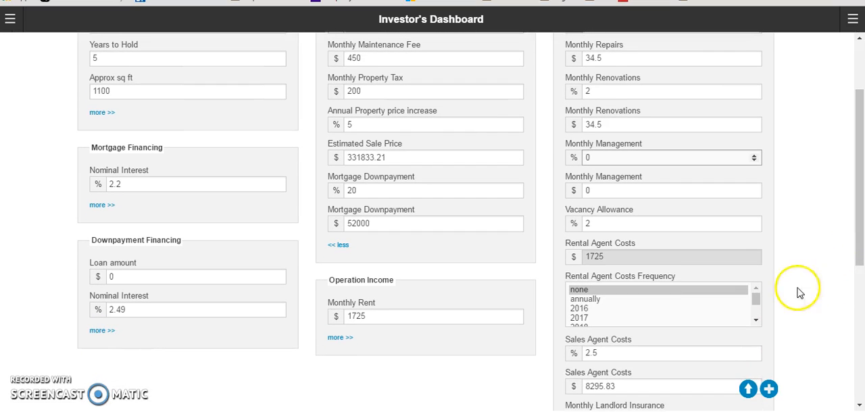
pyautogui.click(595, 309)
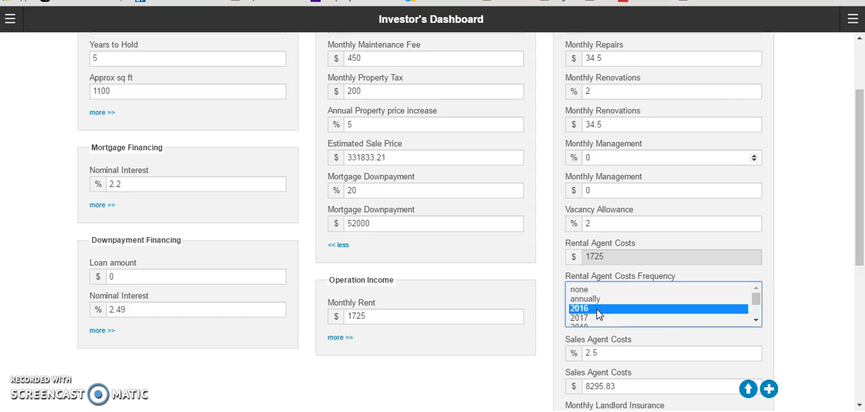
pyautogui.click(755, 322)
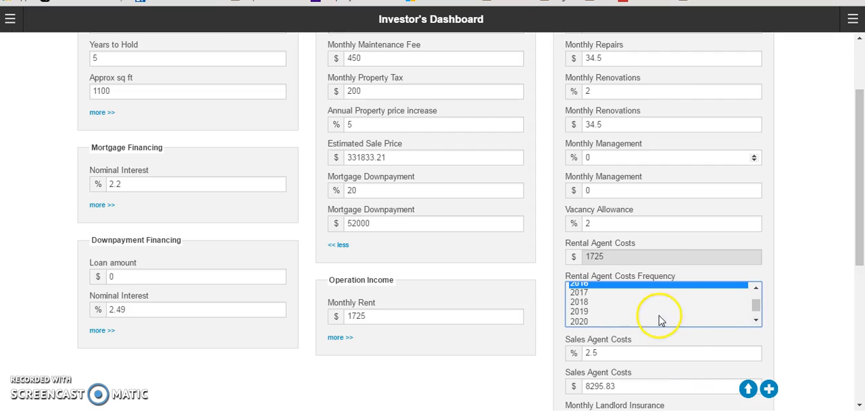
pyautogui.keyDown('ctrl'); pyautogui.click(616, 314); pyautogui.keyUp('ctrl')
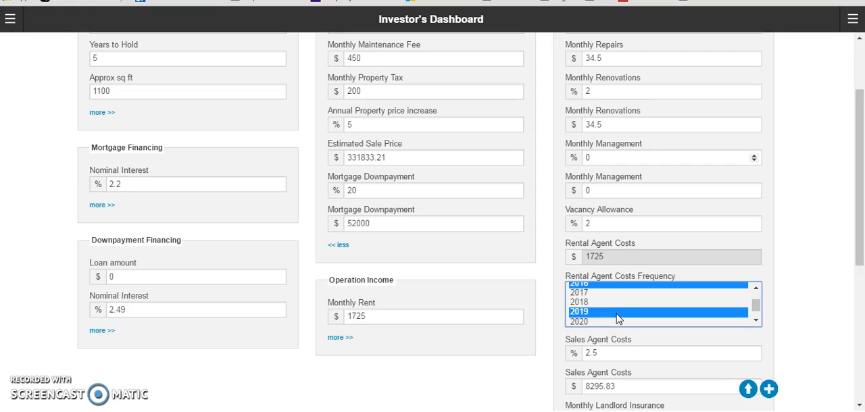
# Set the Sales Agent Costs percentage in Operating Expenses to 3.5%
pyautogui.moveTo(861, 216); pyautogui.dragTo(861, 269)
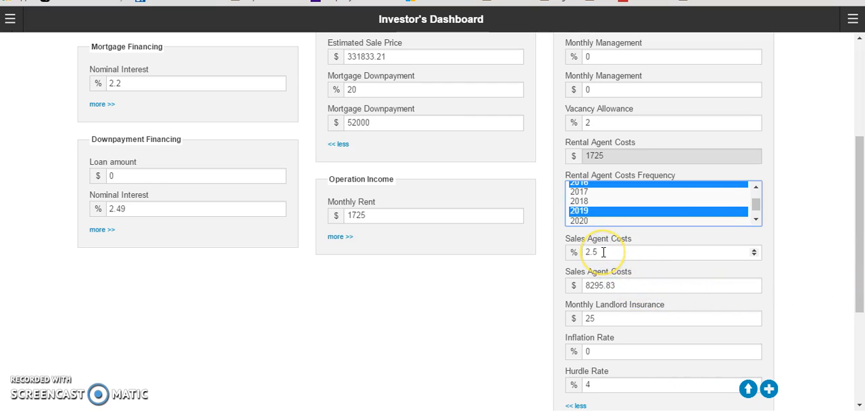
pyautogui.moveTo(601, 252); pyautogui.dragTo(573, 253)
pyautogui.write('3.5')
pyautogui.click(595, 289)
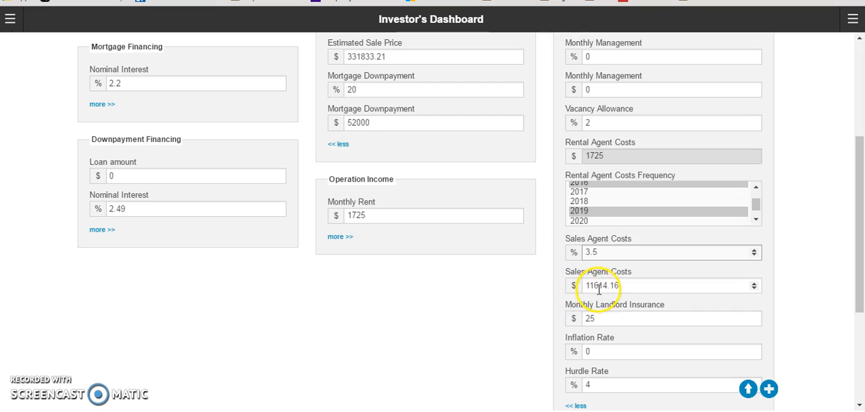
pyautogui.click(601, 253)
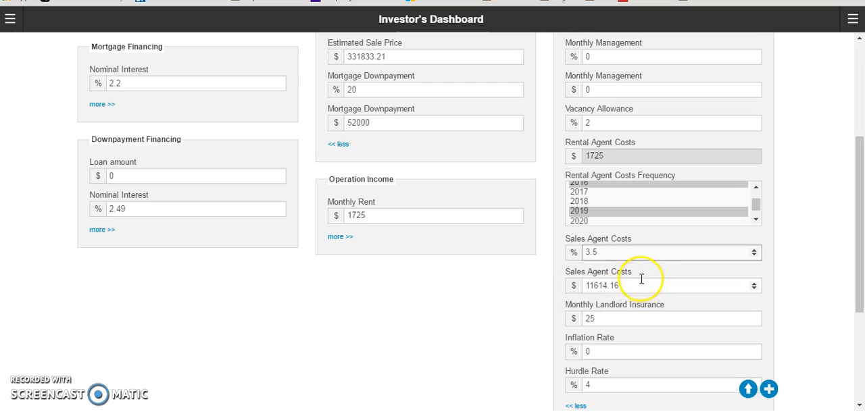
# Check the Estimated Sale Price in Property Info as the basis for the sales agent costs
pyautogui.moveTo(860, 245); pyautogui.dragTo(799, 178)
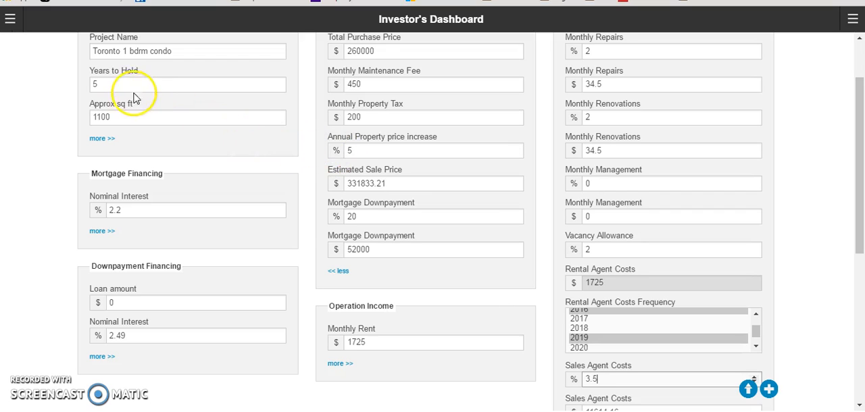
pyautogui.click(362, 187)
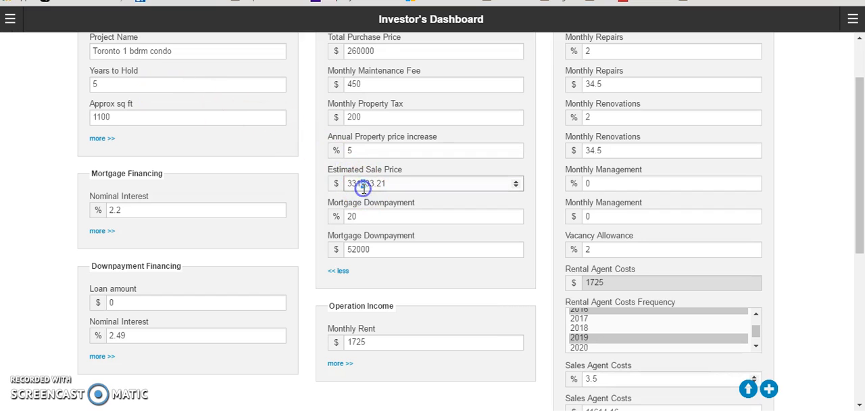
pyautogui.moveTo(363, 189); pyautogui.dragTo(371, 189)
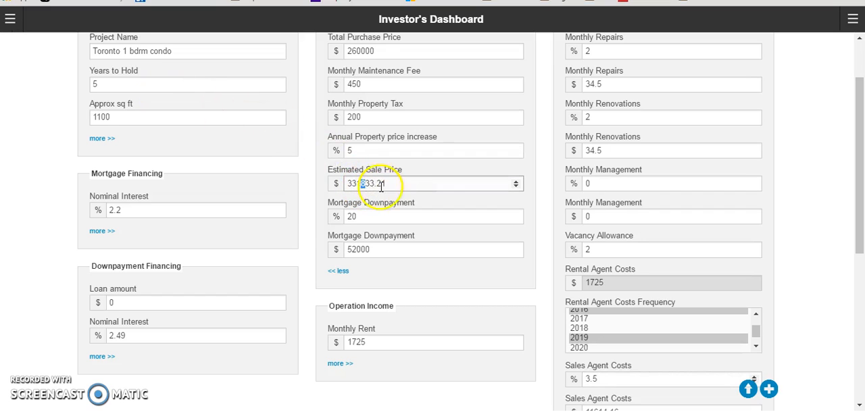
# Check the Inflation Rate and Hurdle Rate fields, then collapse the Operating Expenses details
pyautogui.moveTo(859, 186); pyautogui.dragTo(852, 291)
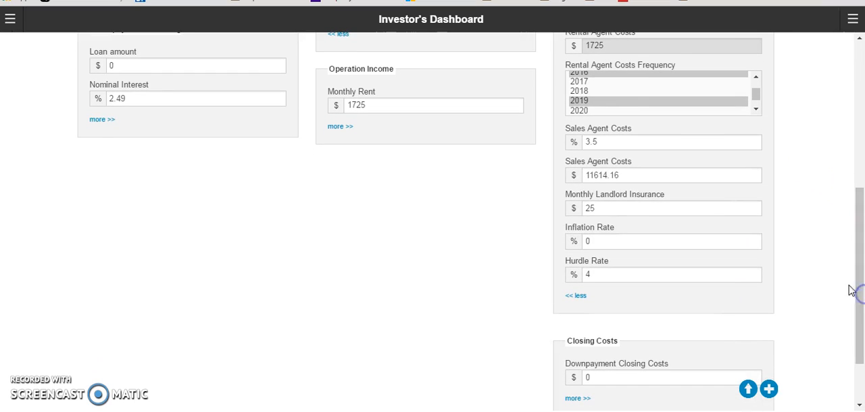
pyautogui.click(603, 240)
pyautogui.click(601, 276)
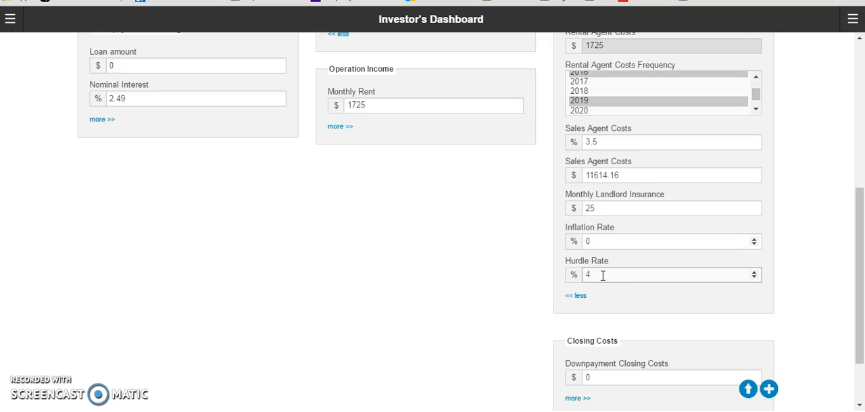
pyautogui.moveTo(602, 277); pyautogui.dragTo(592, 314)
pyautogui.moveTo(862, 288); pyautogui.dragTo(581, 297)
pyautogui.click(580, 296)
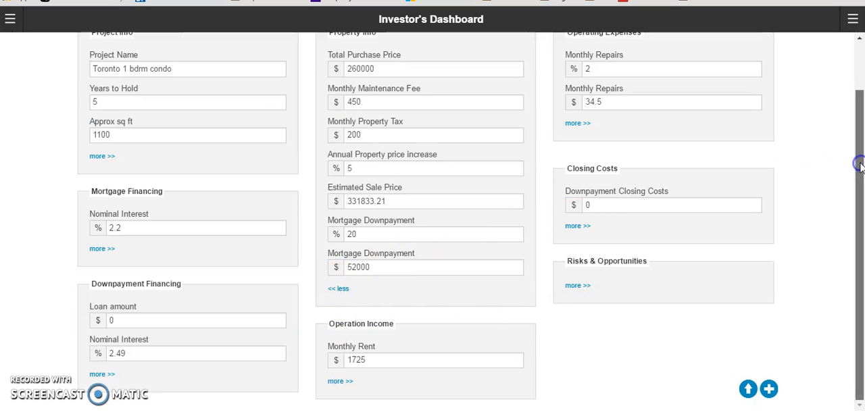
# Collapse the Property Info details and expand Mortgage Financing to check its Nominal Interest and Term fields
pyautogui.moveTo(860, 158); pyautogui.dragTo(860, 96)
pyautogui.click(340, 346)
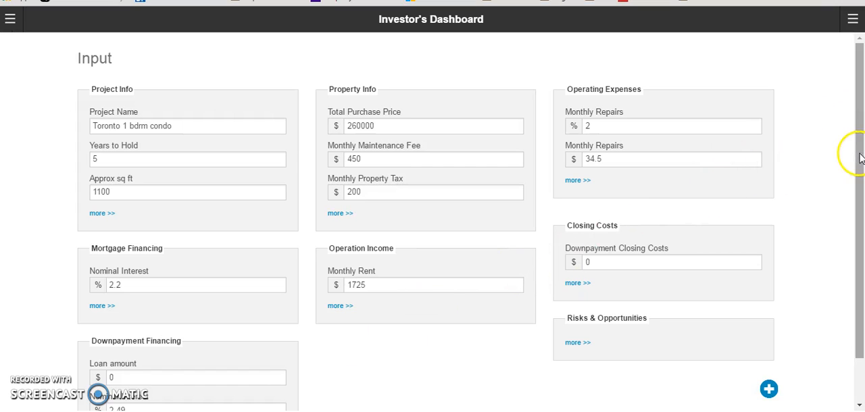
pyautogui.moveTo(860, 160); pyautogui.dragTo(860, 203)
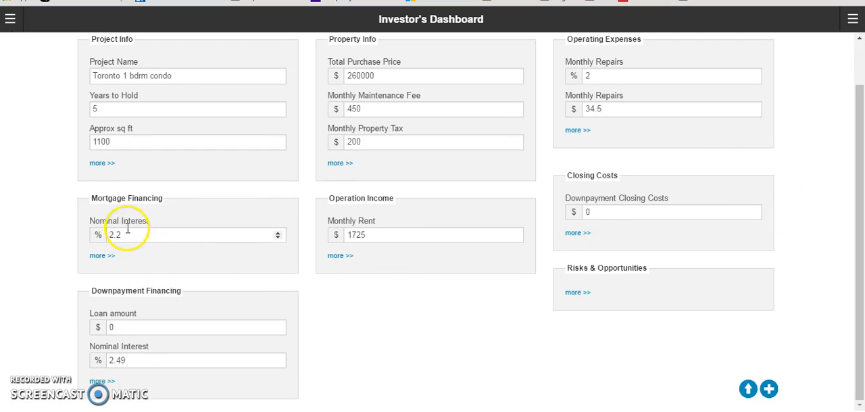
pyautogui.click(101, 257)
pyautogui.click(125, 235)
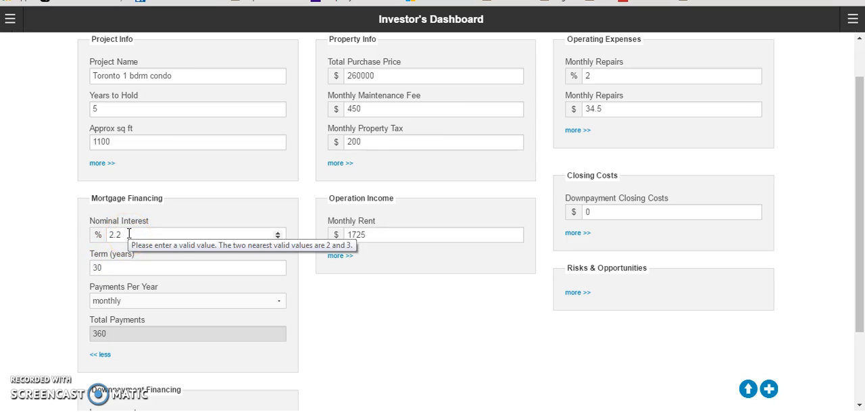
pyautogui.click(112, 265)
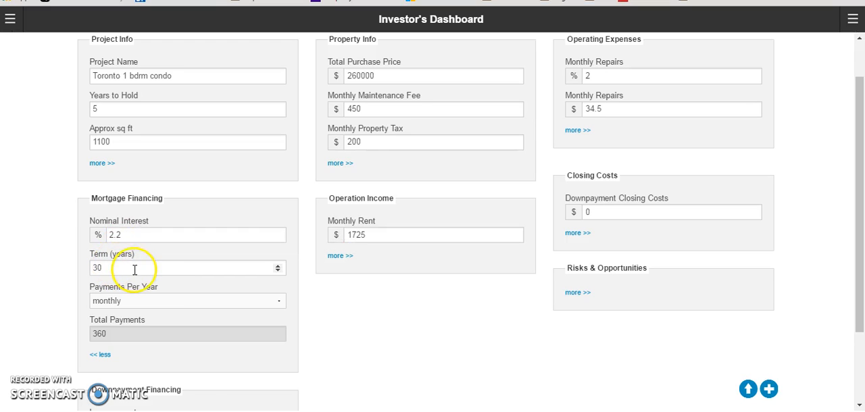
# Review the Payments Per Year options in Mortgage Financing, keeping monthly, and check the Total Payments field
pyautogui.click(134, 299)
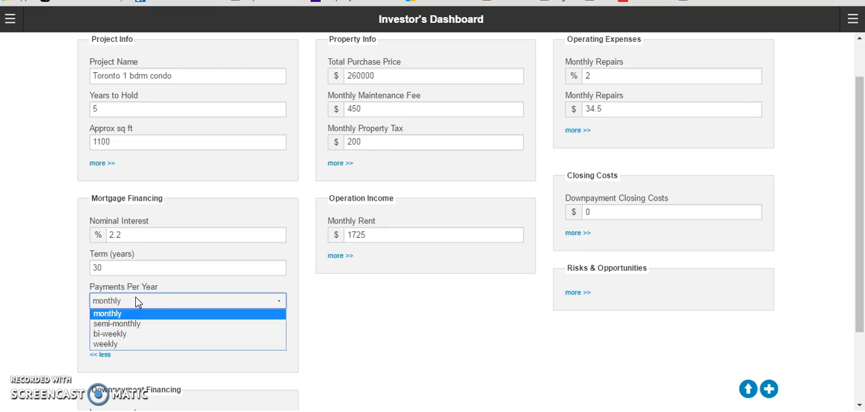
pyautogui.click(130, 338)
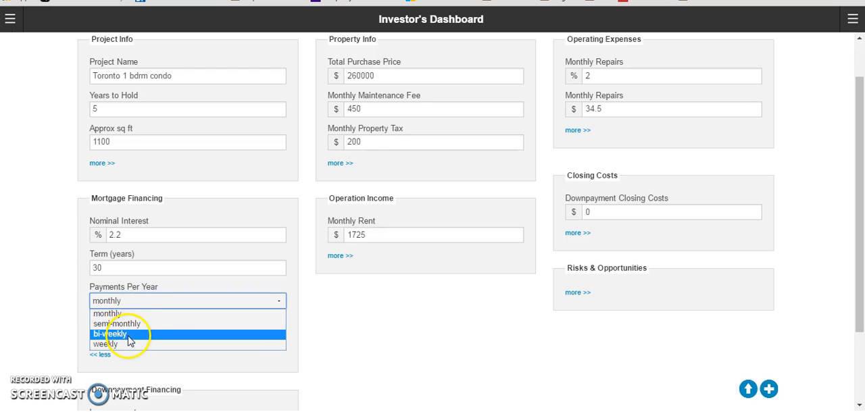
pyautogui.click(138, 313)
pyautogui.click(125, 333)
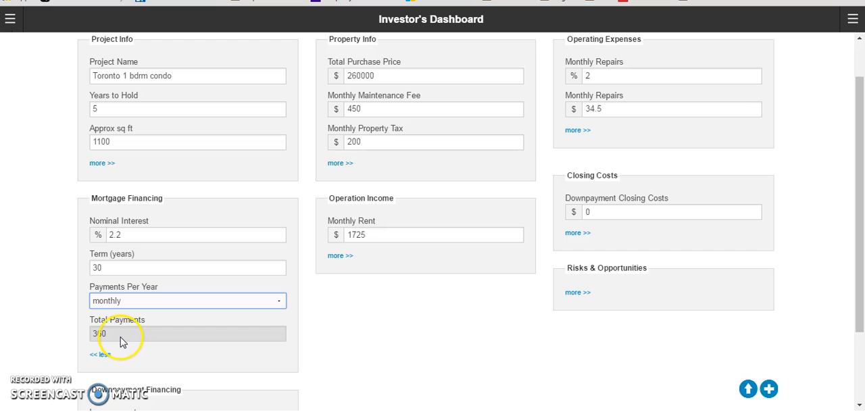
# Try semi-monthly as the mortgage's Payments Per Year, restore monthly and collapse the Mortgage Financing details
pyautogui.click(142, 301)
pyautogui.click(142, 324)
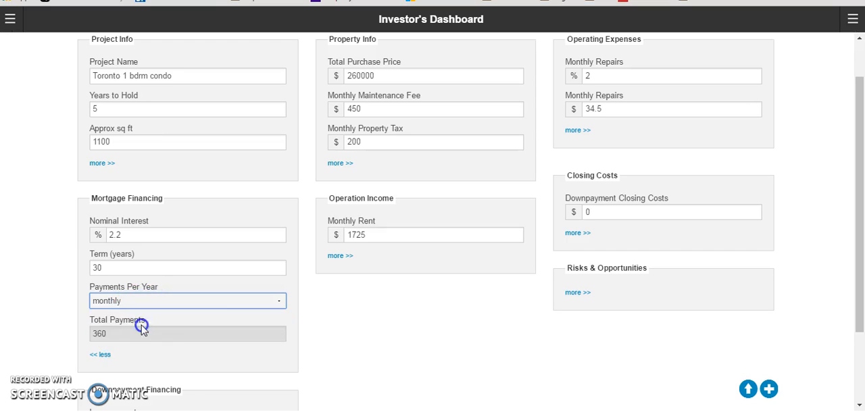
pyautogui.click(159, 301)
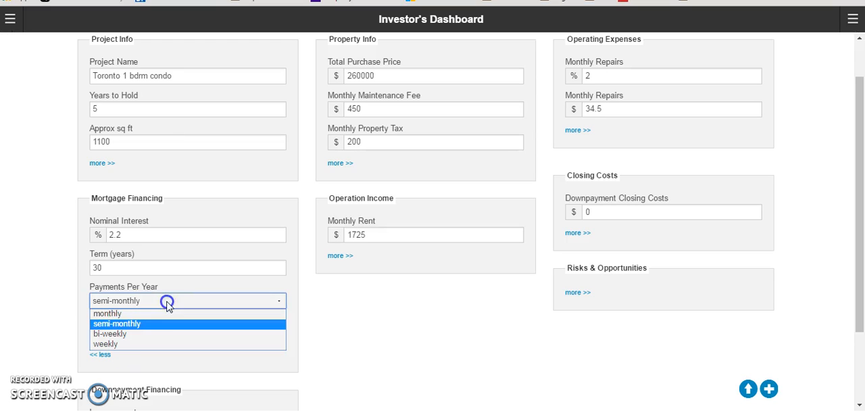
pyautogui.click(155, 315)
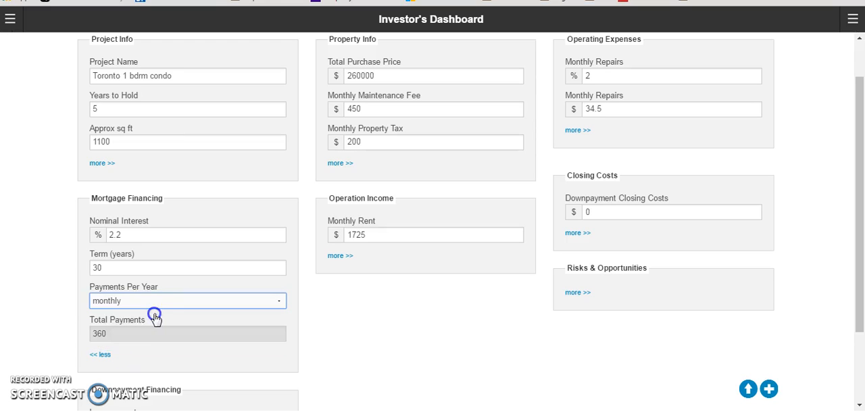
pyautogui.click(105, 354)
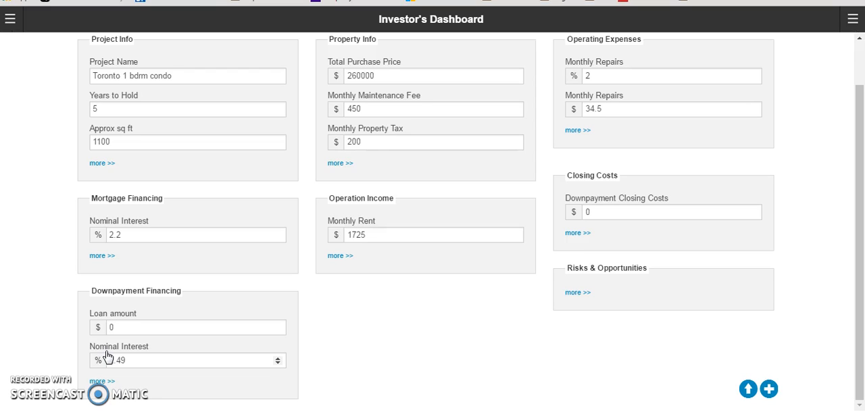
# Expand the Downpayment Financing details and try a Loan amount of 54000
pyautogui.moveTo(106, 352); pyautogui.dragTo(121, 343)
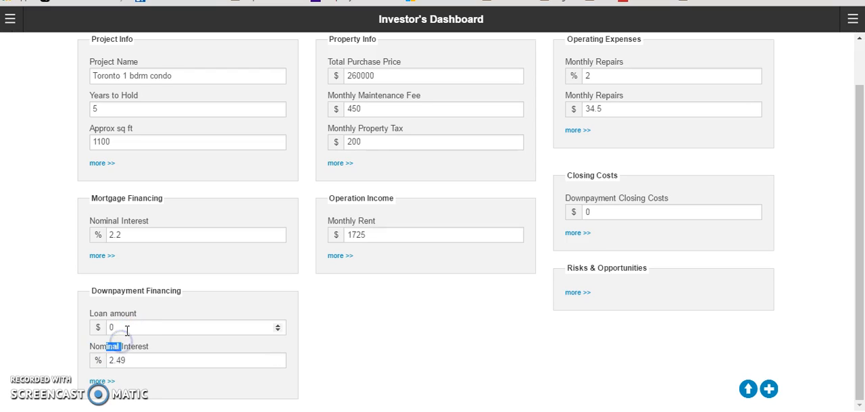
pyautogui.click(98, 381)
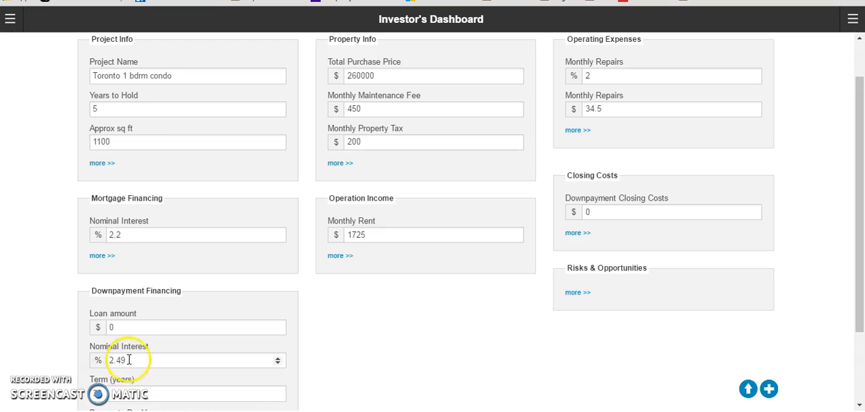
pyautogui.click(125, 328)
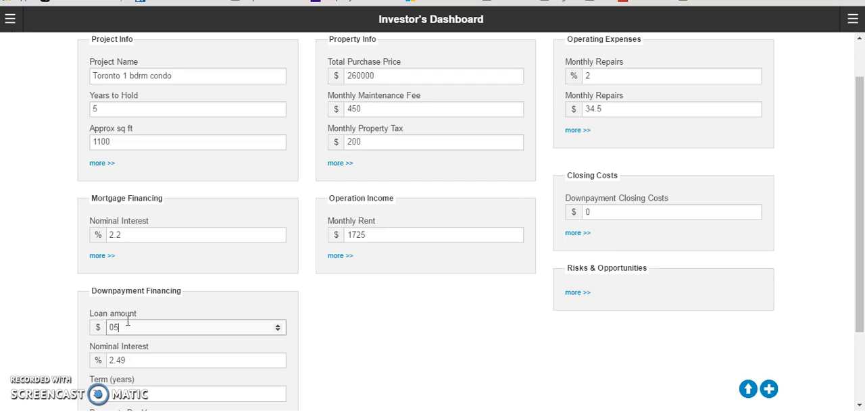
pyautogui.write('00')
pyautogui.press('BackSpace')
pyautogui.press('BackSpace')
pyautogui.press('BackSpace')
pyautogui.press('BackSpace')
pyautogui.press('BackSpace')
pyautogui.press('BackSpace')
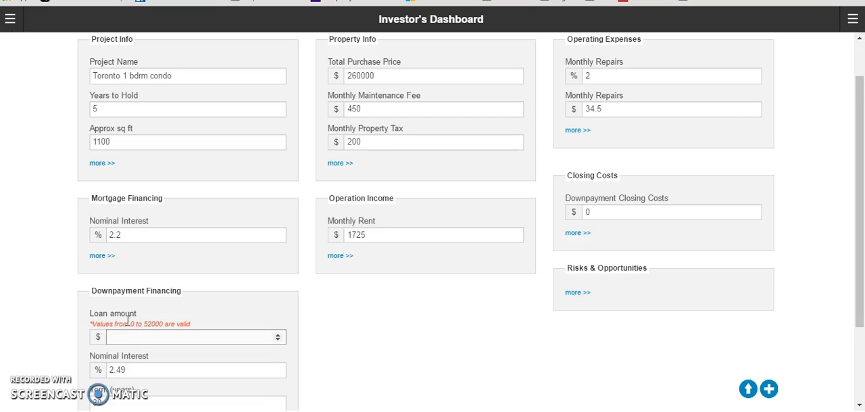
pyautogui.write('54000')
pyautogui.click(154, 327)
# Expand Property Info to check the Mortgage Downpayment amount, and set the Downpayment Financing Loan amount to 52000
pyautogui.click(339, 162)
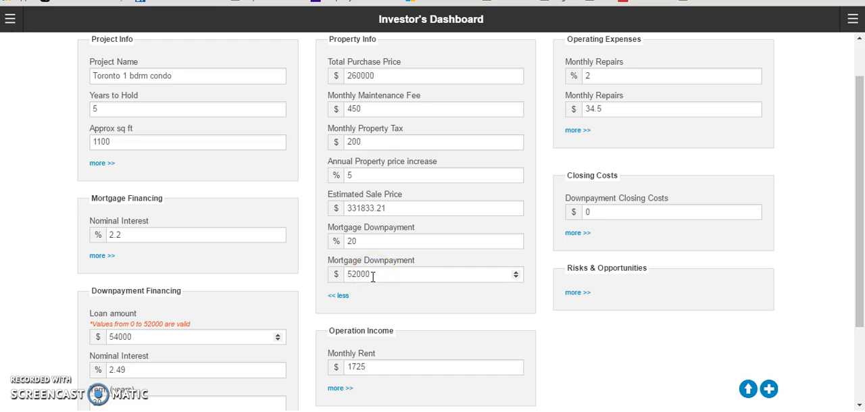
pyautogui.moveTo(150, 329); pyautogui.dragTo(80, 348)
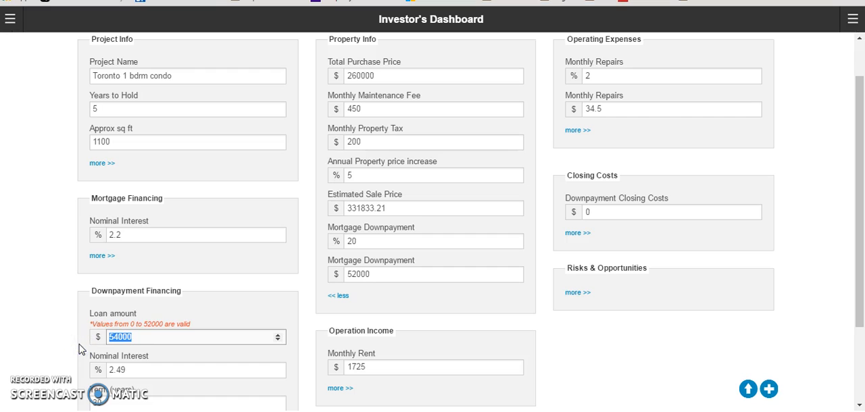
pyautogui.write('52')
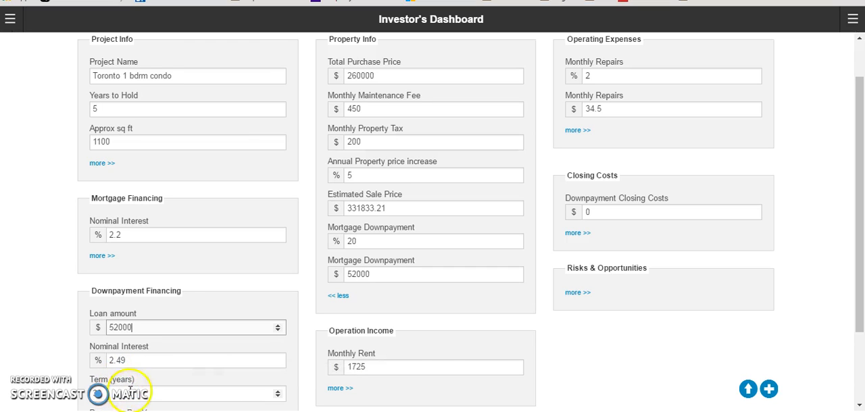
# Review the interest, term and payment frequency fields in Downpayment Financing, and collapse its details
pyautogui.moveTo(856, 289); pyautogui.dragTo(858, 360)
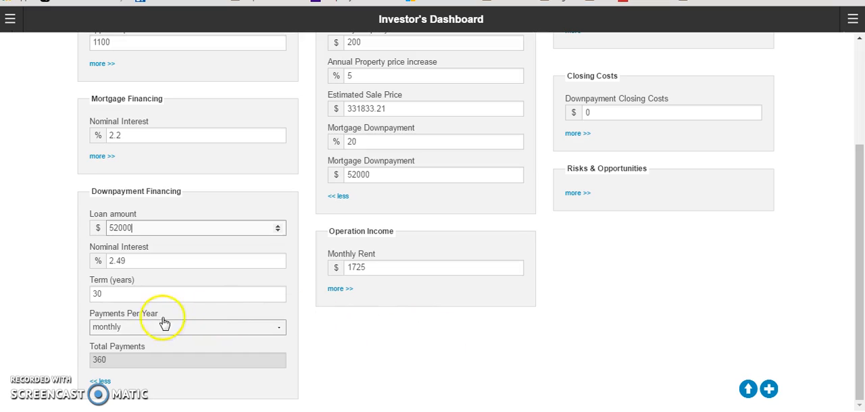
pyautogui.click(160, 230)
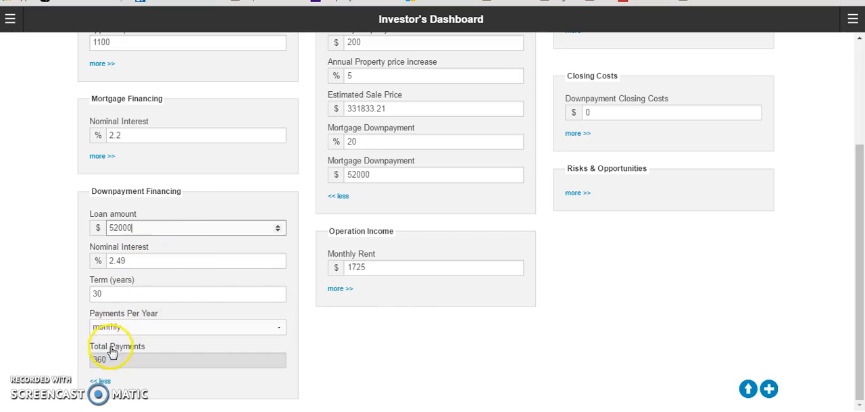
pyautogui.click(101, 382)
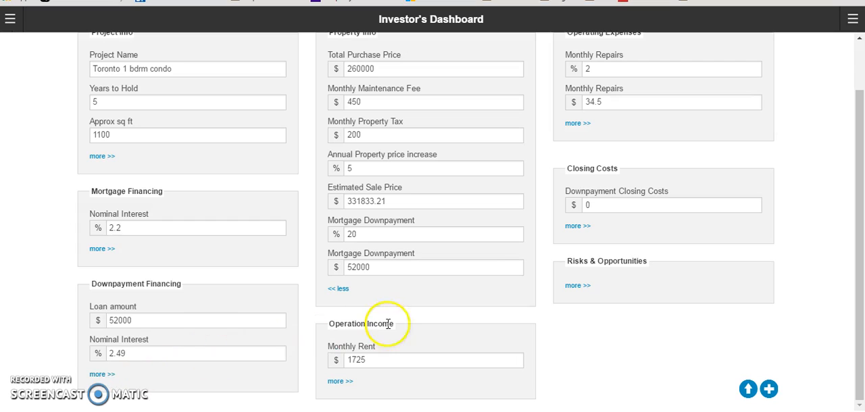
pyautogui.moveTo(860, 261); pyautogui.dragTo(859, 181)
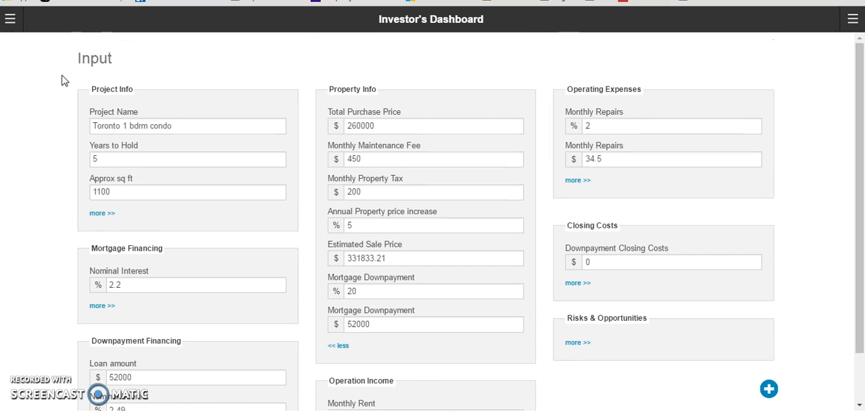